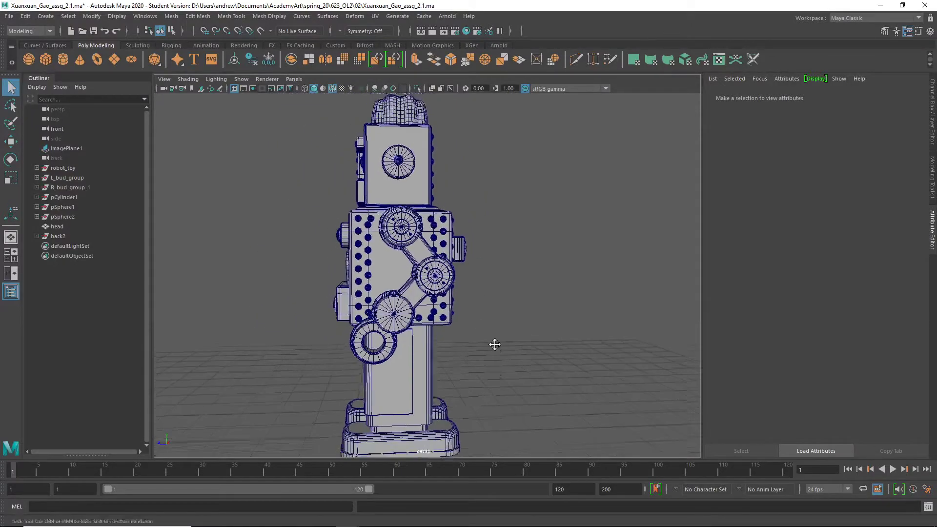
Step: Select L_foot and move it slightly forward along X, then deselect it
alt+drag(494, 344, 484, 320)
scroll(481, 323, up, 2)
drag(454, 381, 431, 340)
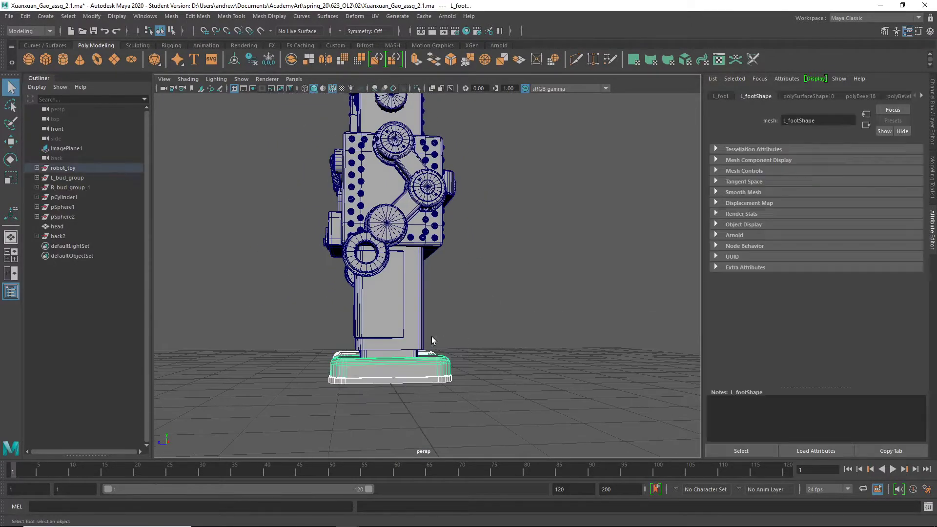
key(w)
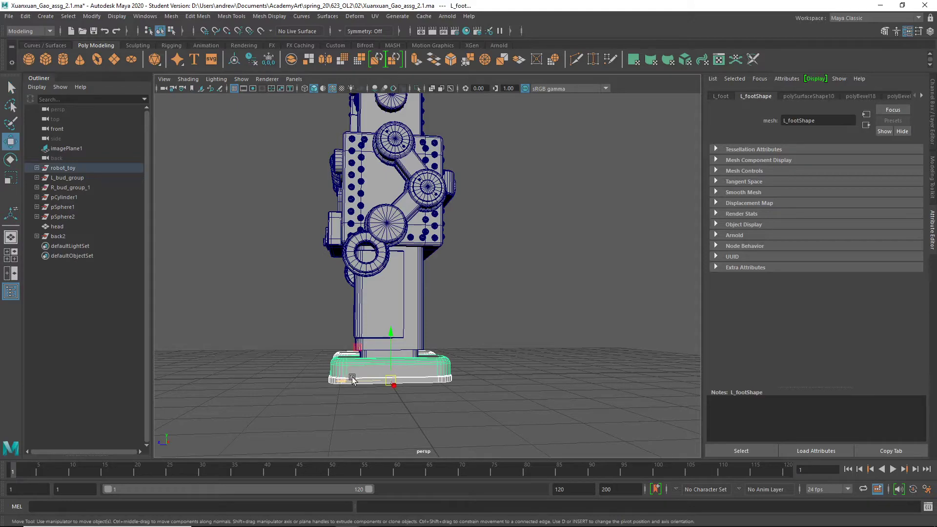
drag(351, 381, 342, 381)
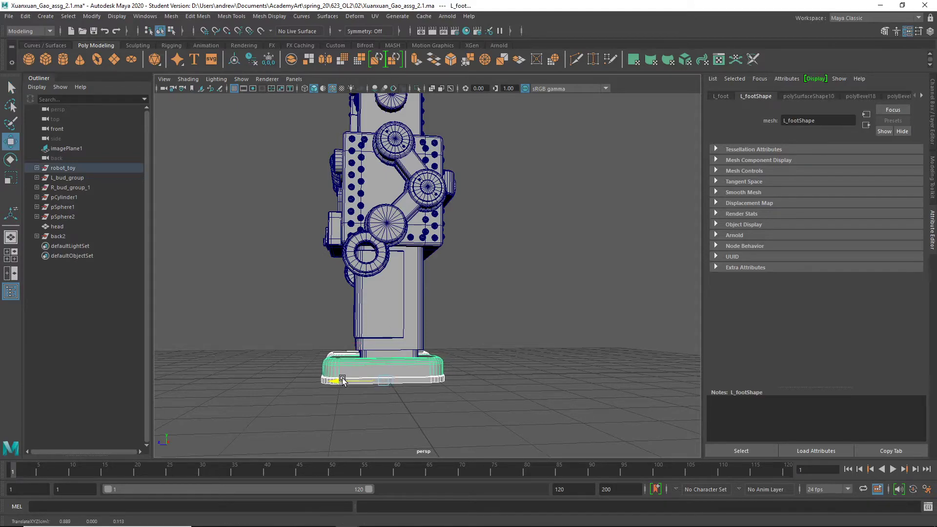
click(268, 303)
alt+drag(268, 304, 377, 339)
Step: Expand robot_toy in the Outliner and preview bezier1 in wireframe, then return to shaded
click(38, 178)
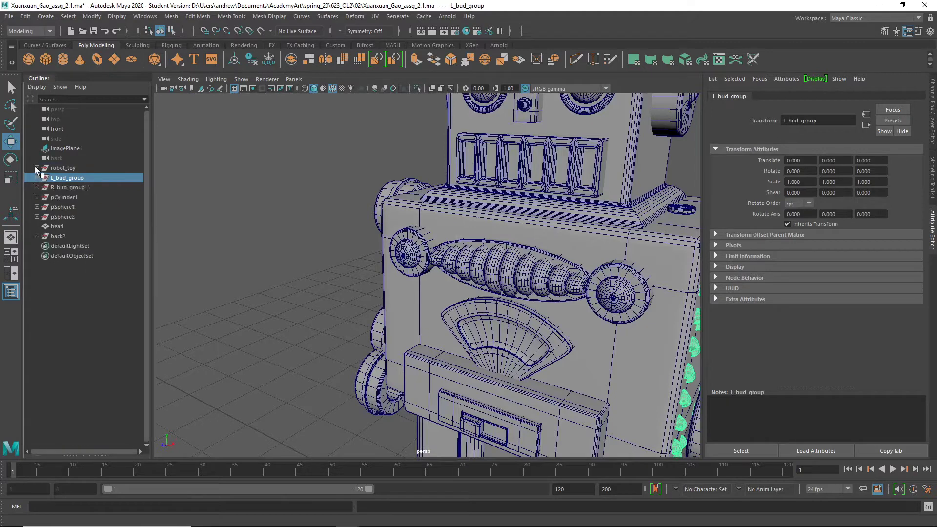
click(36, 168)
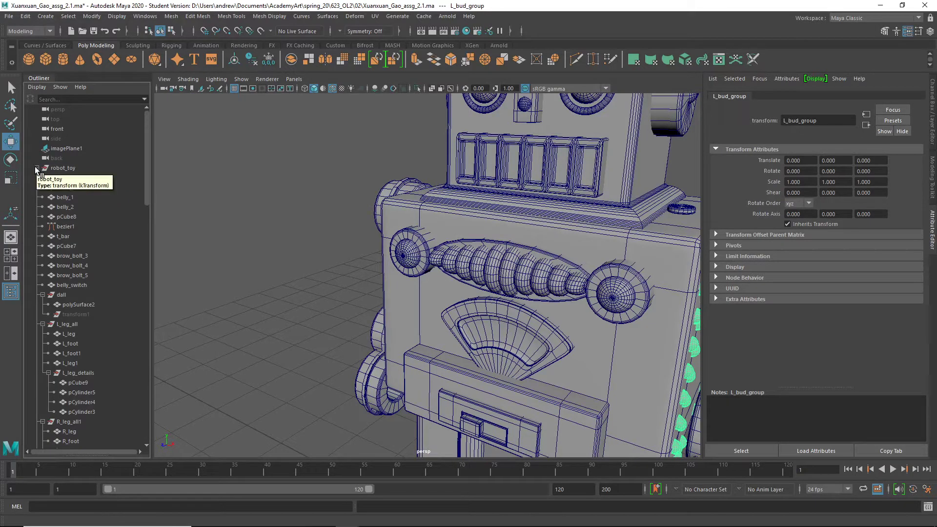
click(57, 230)
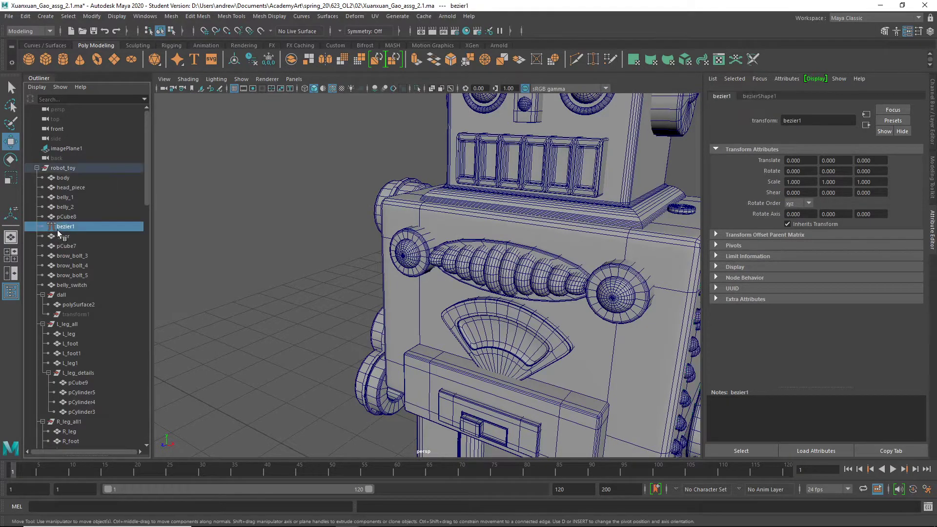
key(4)
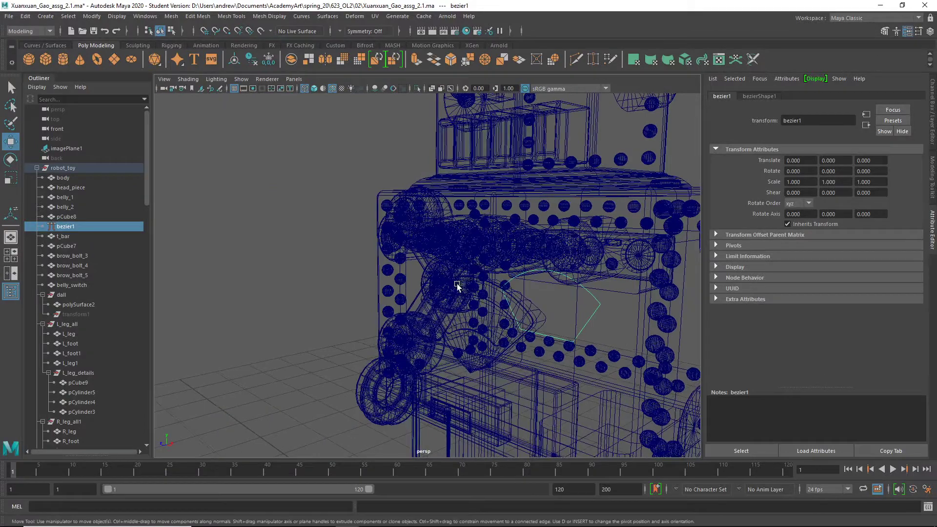
key(5)
Step: Select the fan-shaped chest piece and orbit around it and the body
click(509, 326)
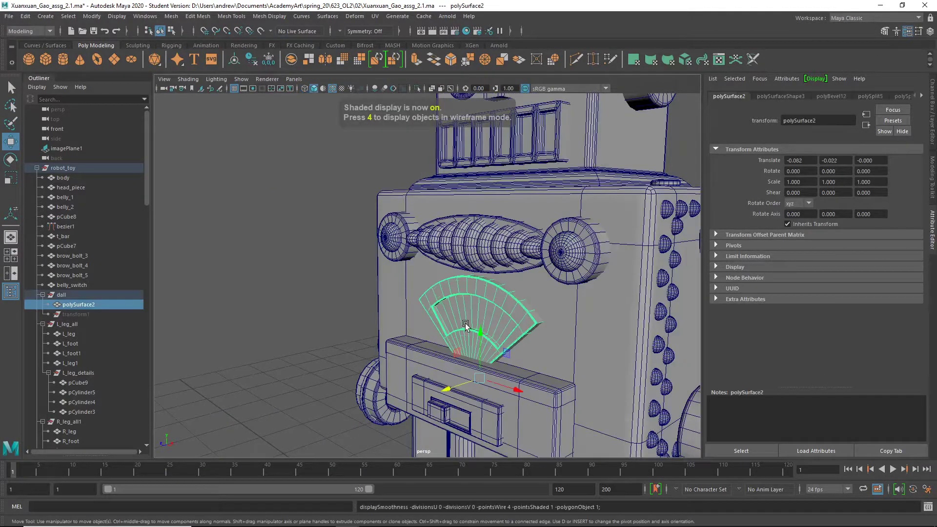
scroll(565, 314, up, 5)
mouse_move(565, 315)
alt+mouse_down()
mouse_move(429, 255)
mouse_move(403, 346)
alt+mouse_up()
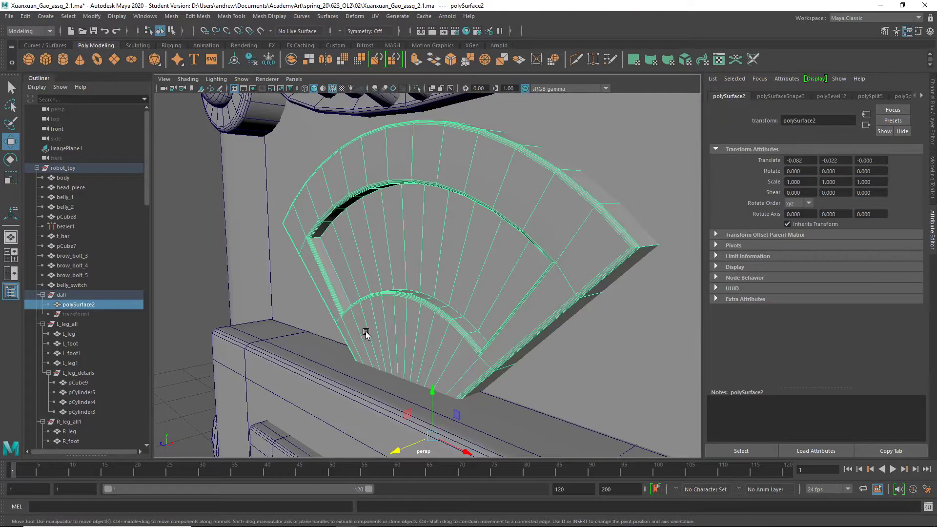
scroll(445, 286, down, 5)
mouse_move(367, 282)
alt+mouse_down()
mouse_move(471, 324)
mouse_move(345, 345)
mouse_move(413, 300)
alt+mouse_up()
Step: Turn off Wireframe on Shaded in the viewport Shading menu
click(261, 279)
scroll(249, 293, down, 3)
scroll(243, 307, down, 3)
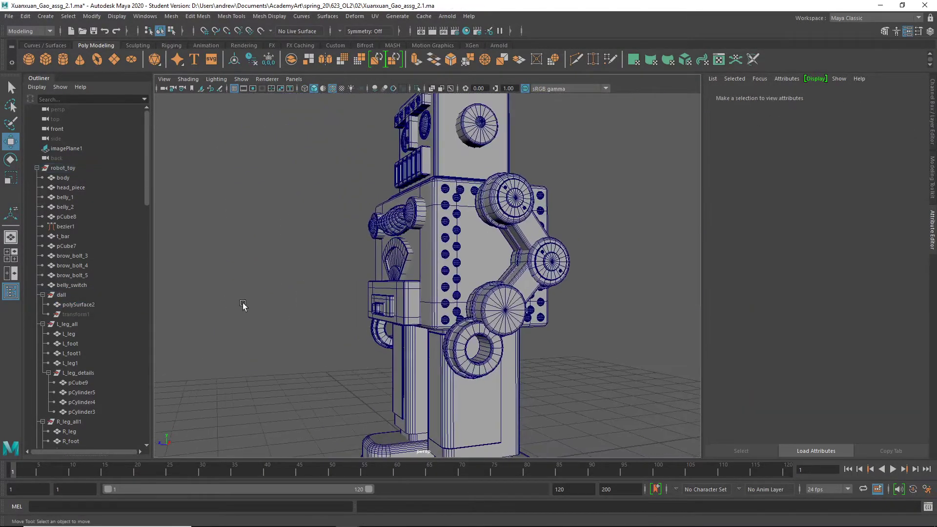
alt+drag(244, 306, 330, 293)
scroll(330, 293, down, 3)
click(187, 78)
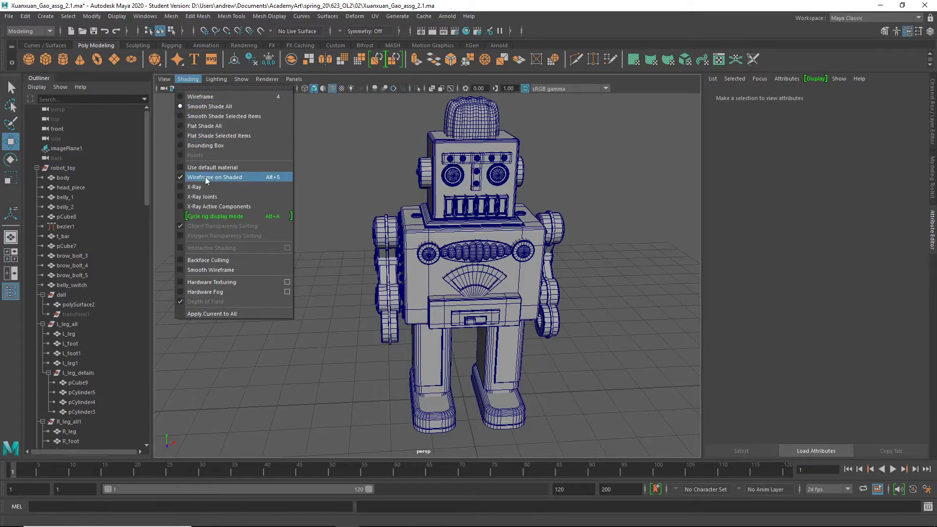
click(234, 174)
Step: Orbit to the robot's back, select a rivet sphere, then view from the front three-quarter
alt+drag(299, 236, 484, 234)
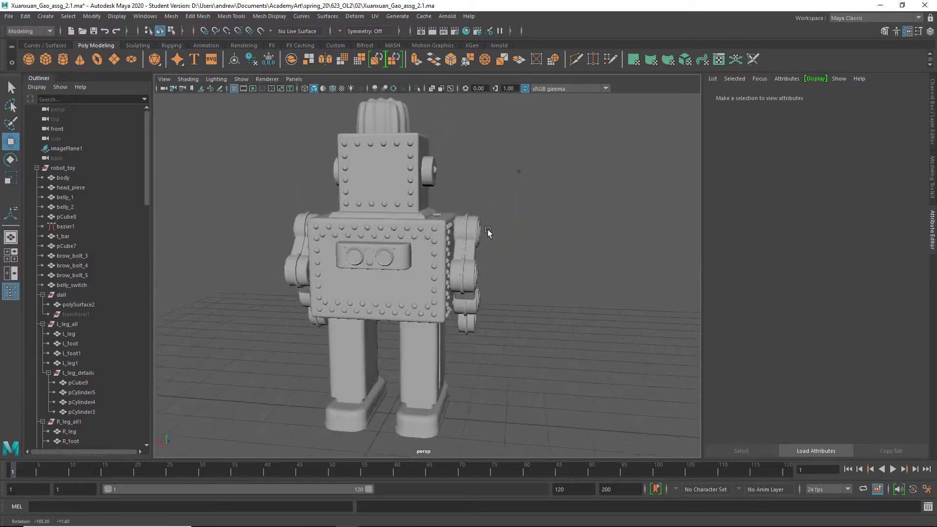
click(437, 238)
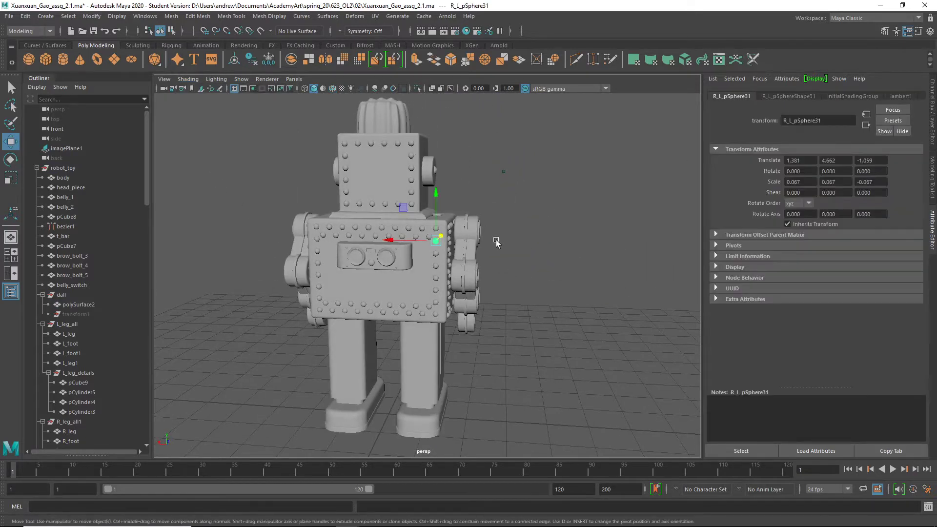
alt+drag(475, 255, 212, 237)
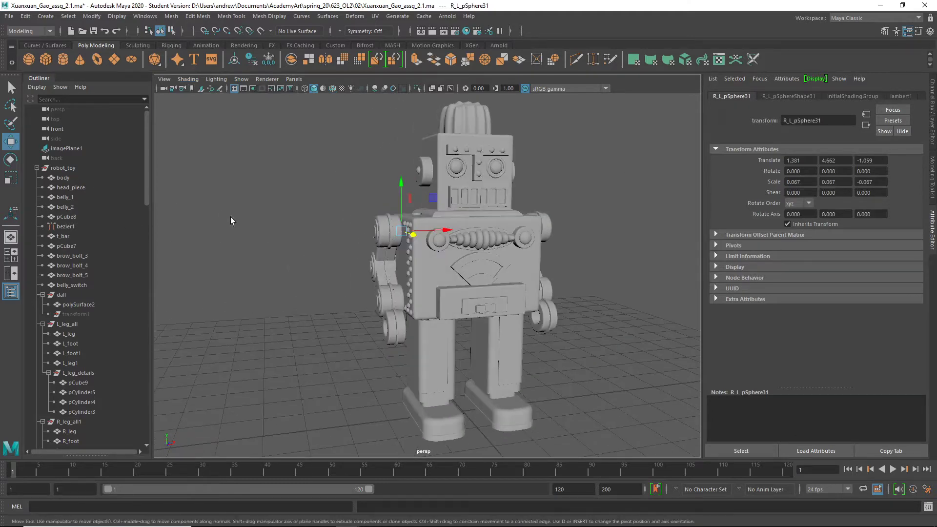
Step: Select the R_back_bud1 rivet spheres in the Outliner and frame them
key(Up)
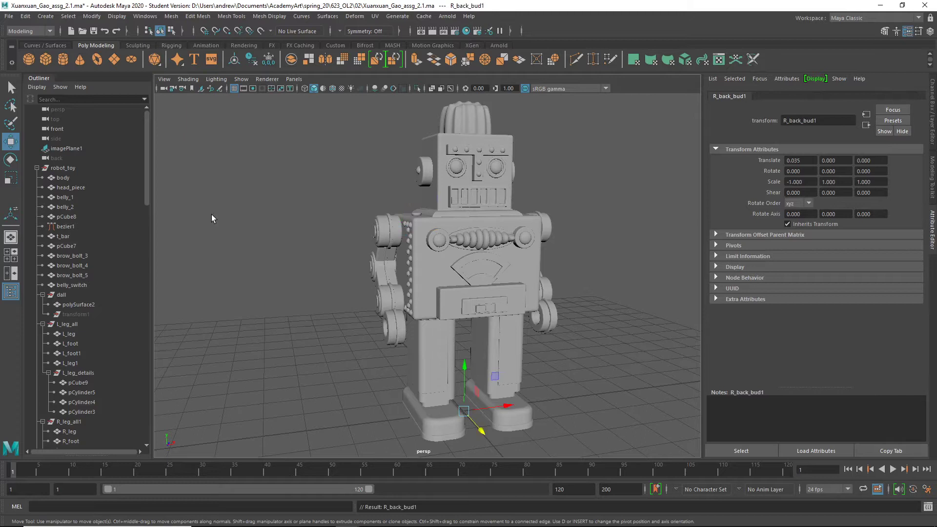
right_click(87, 267)
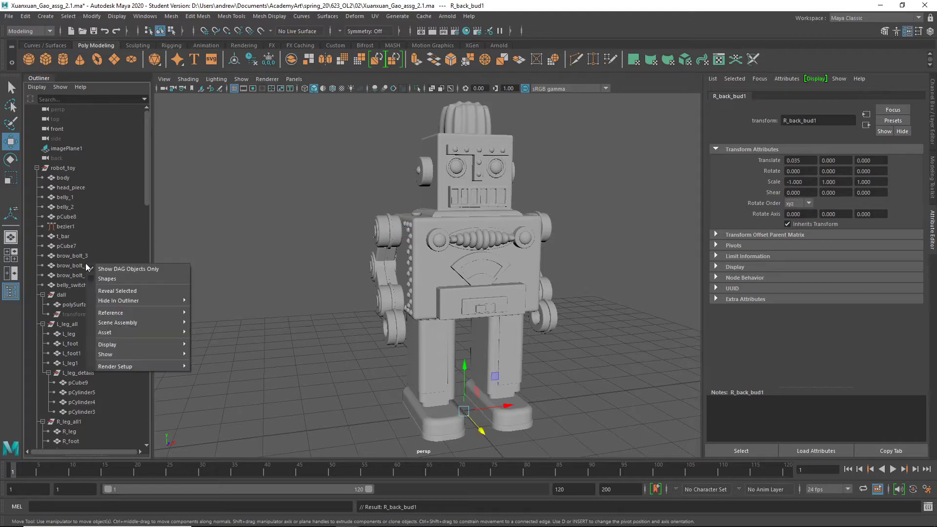
click(110, 292)
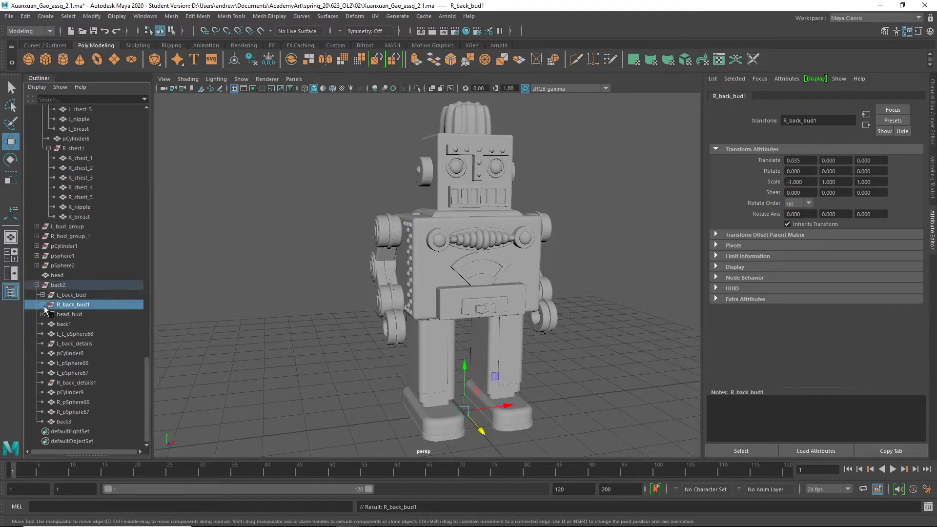
key(Down)
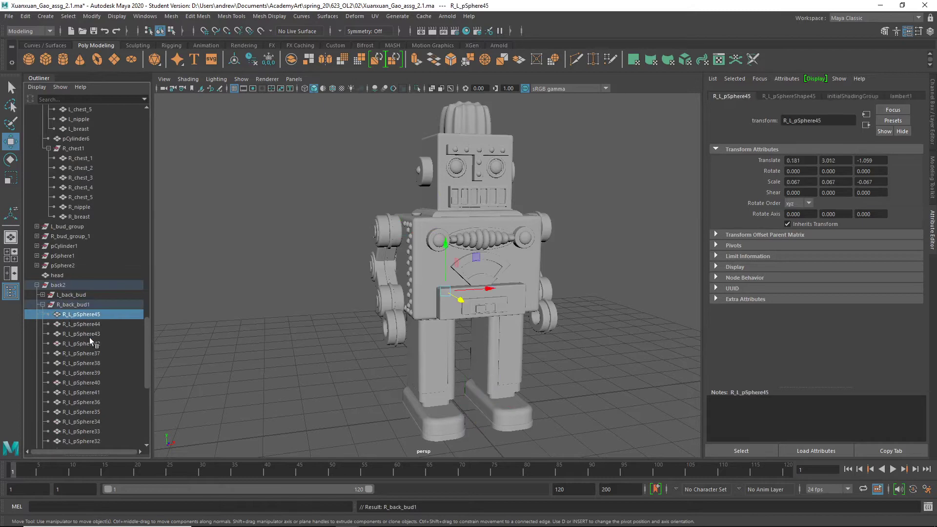
shift+click(87, 304)
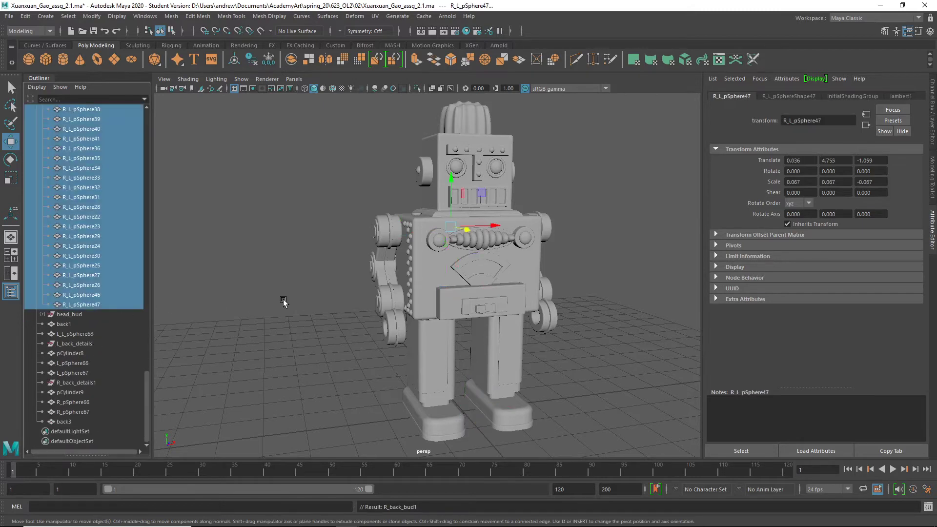
key(f)
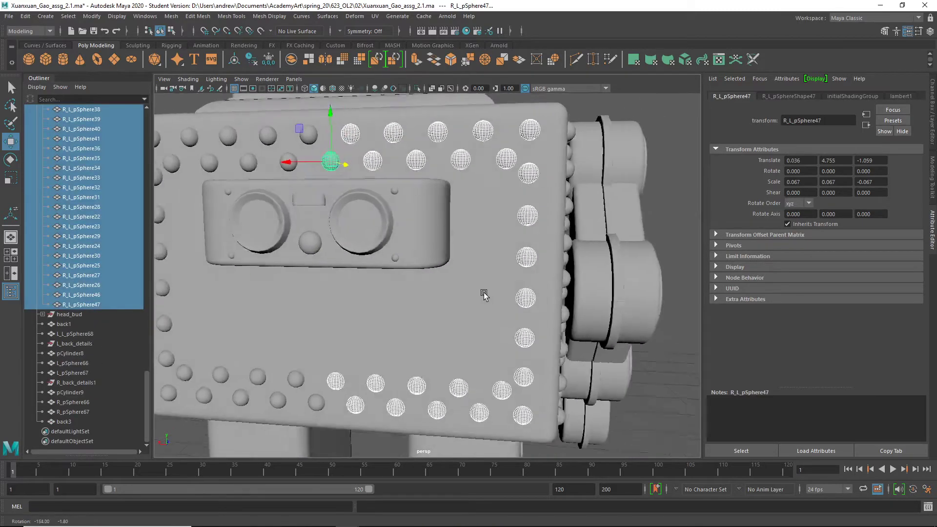
Step: Scale the selected back rivet spheres smaller, then deselect and view the back panel
alt+drag(262, 310, 458, 283)
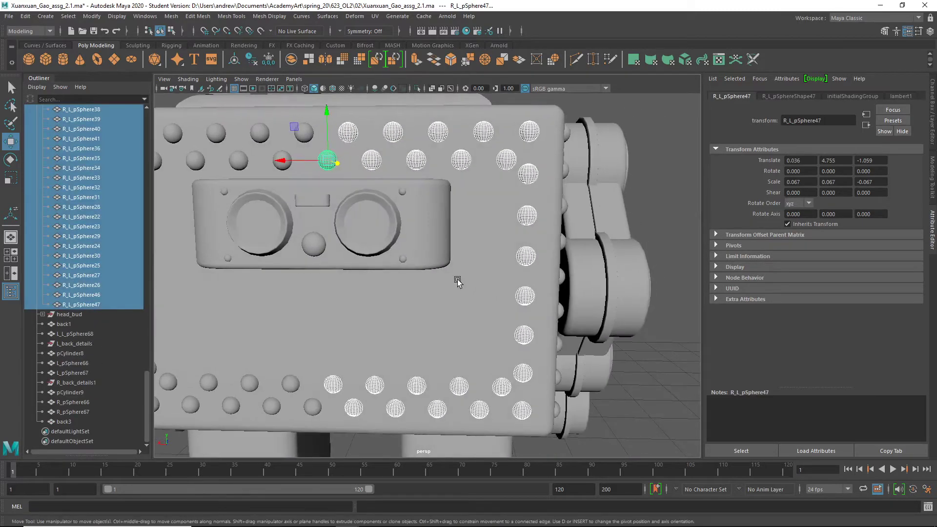
key(r)
drag(328, 162, 324, 160)
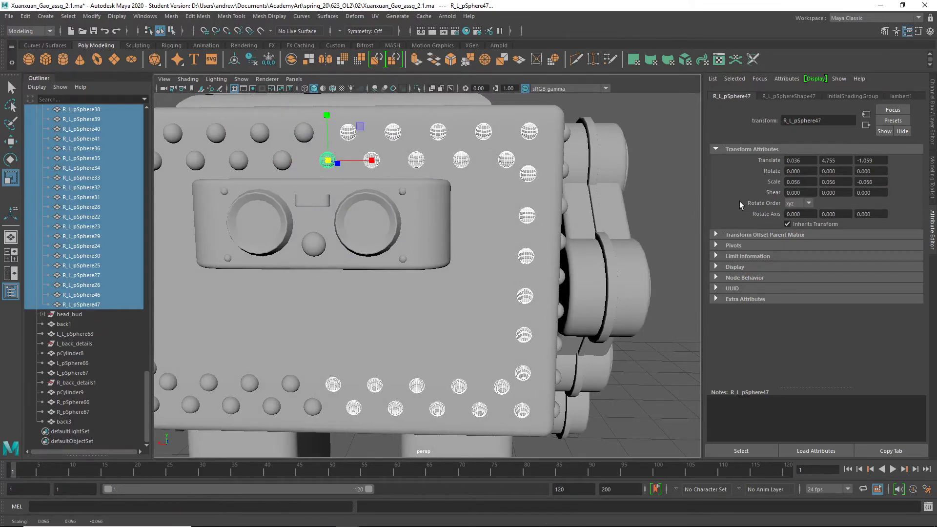
click(672, 226)
alt+drag(671, 226, 511, 240)
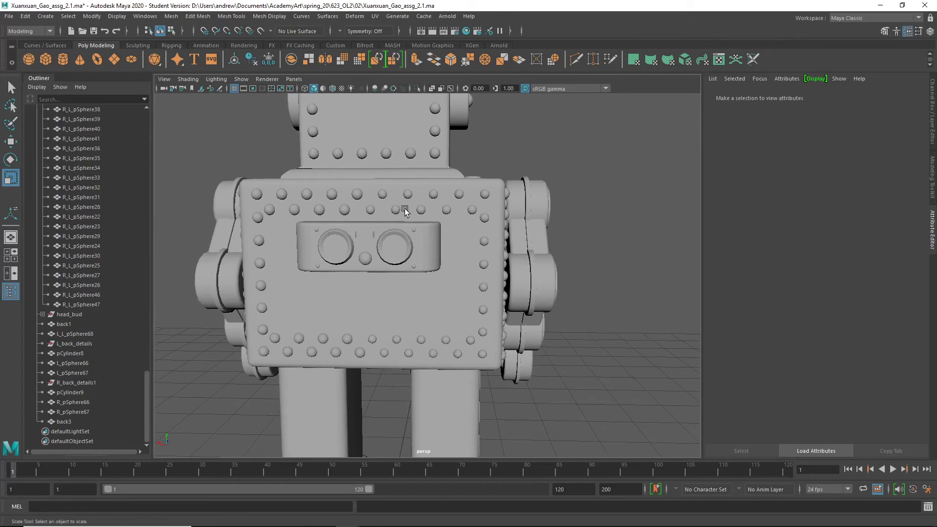
key(ctrl+z)
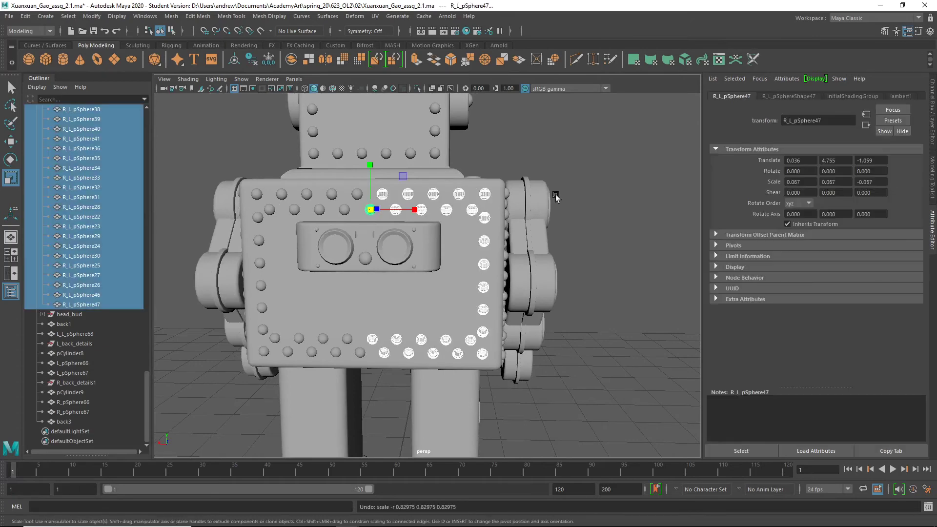
click(621, 245)
alt+drag(621, 246, 477, 248)
alt+right_drag(477, 248, 344, 256)
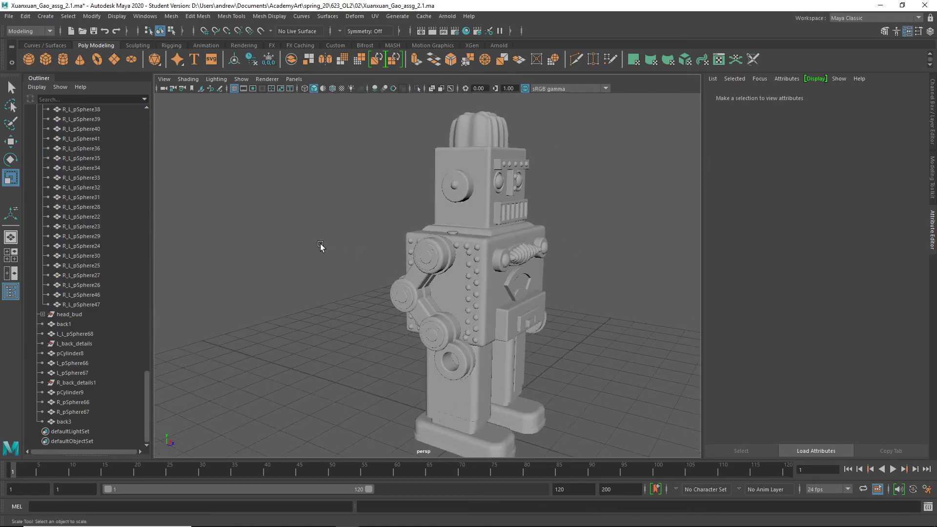